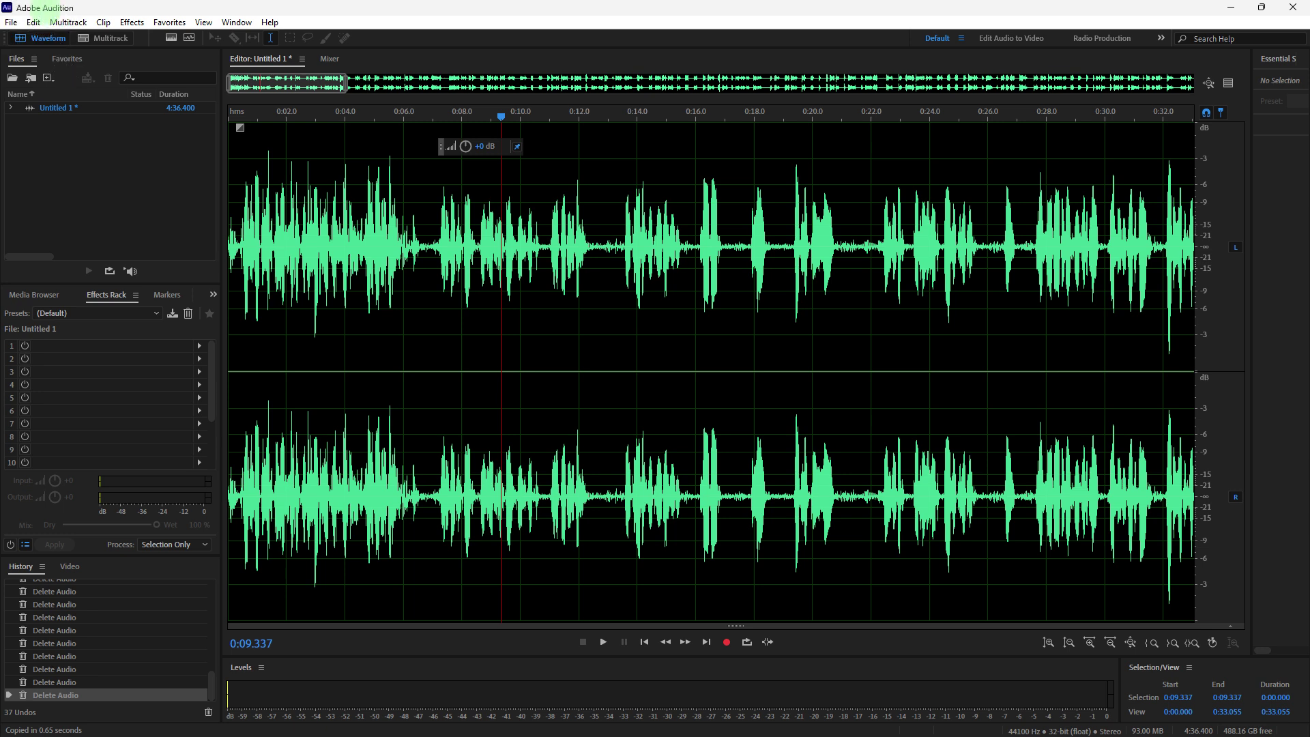
Select the whole recording, lower its pitch by 3 semitones with Pitch Shifter, then open Flanger
{"action": "double_click", "coordinate": [436, 189]}
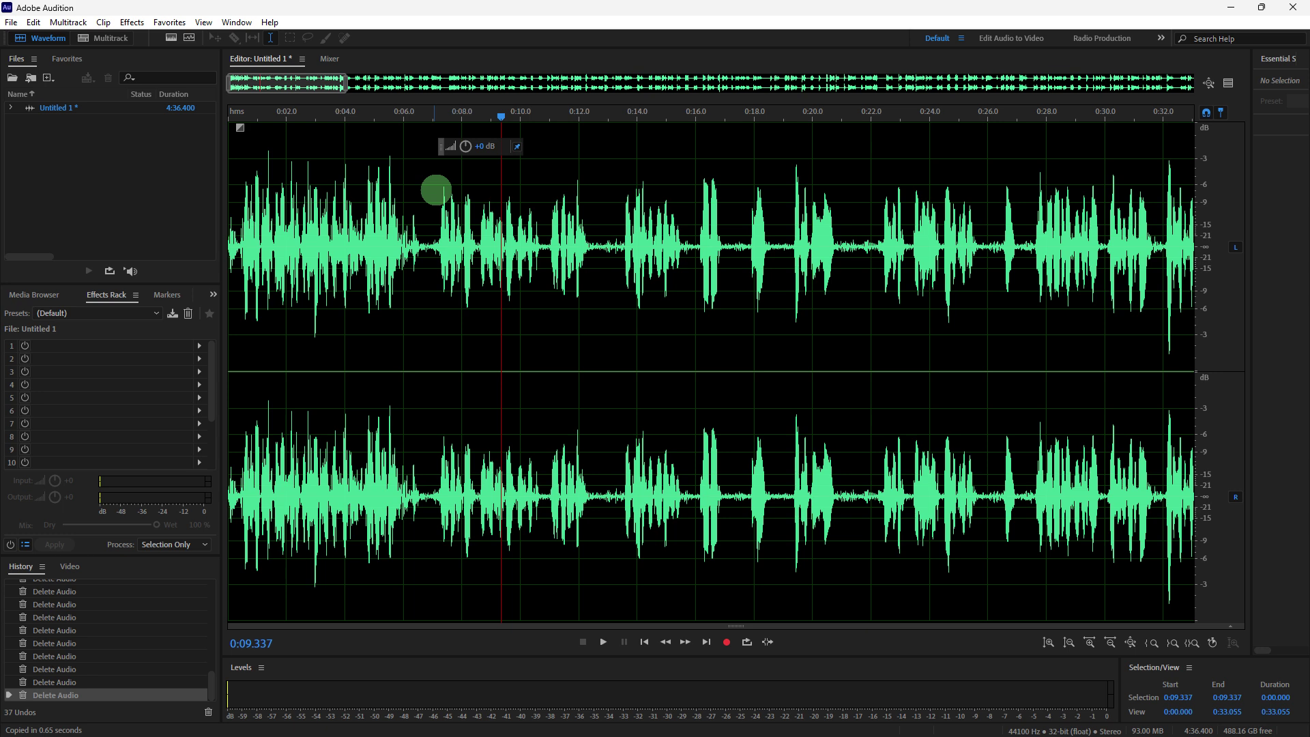
{"action": "left_click", "coordinate": [132, 22]}
{"action": "mouse_move", "coordinate": [168, 327]}
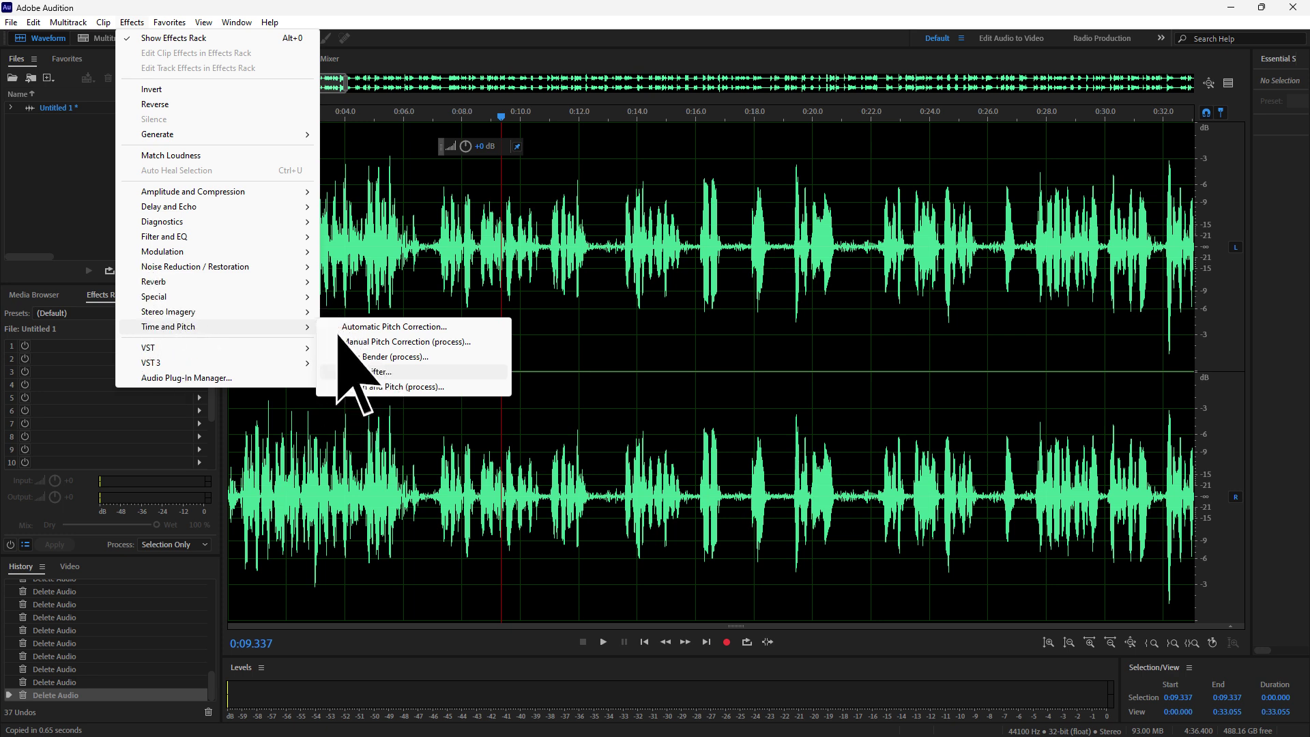
{"action": "left_click", "coordinate": [366, 371]}
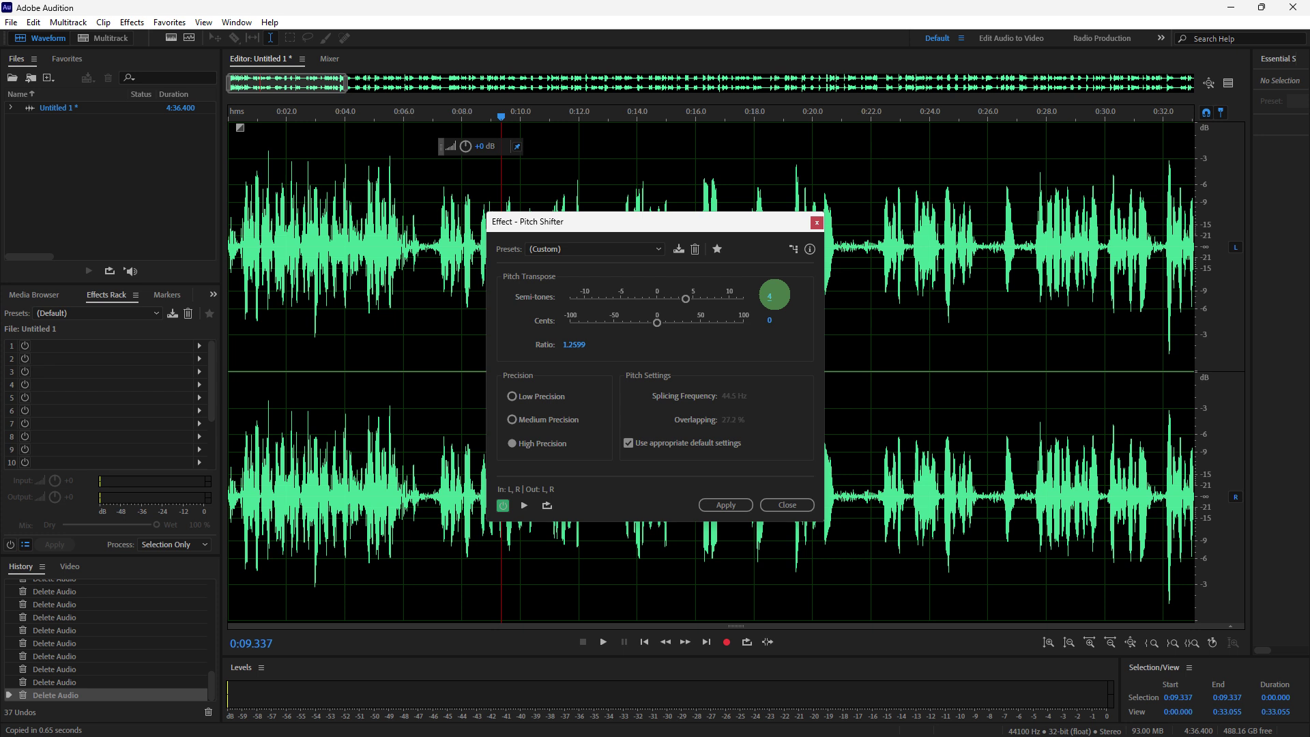
{"action": "left_click_drag", "start_coordinate": [775, 294], "coordinate": [771, 296]}
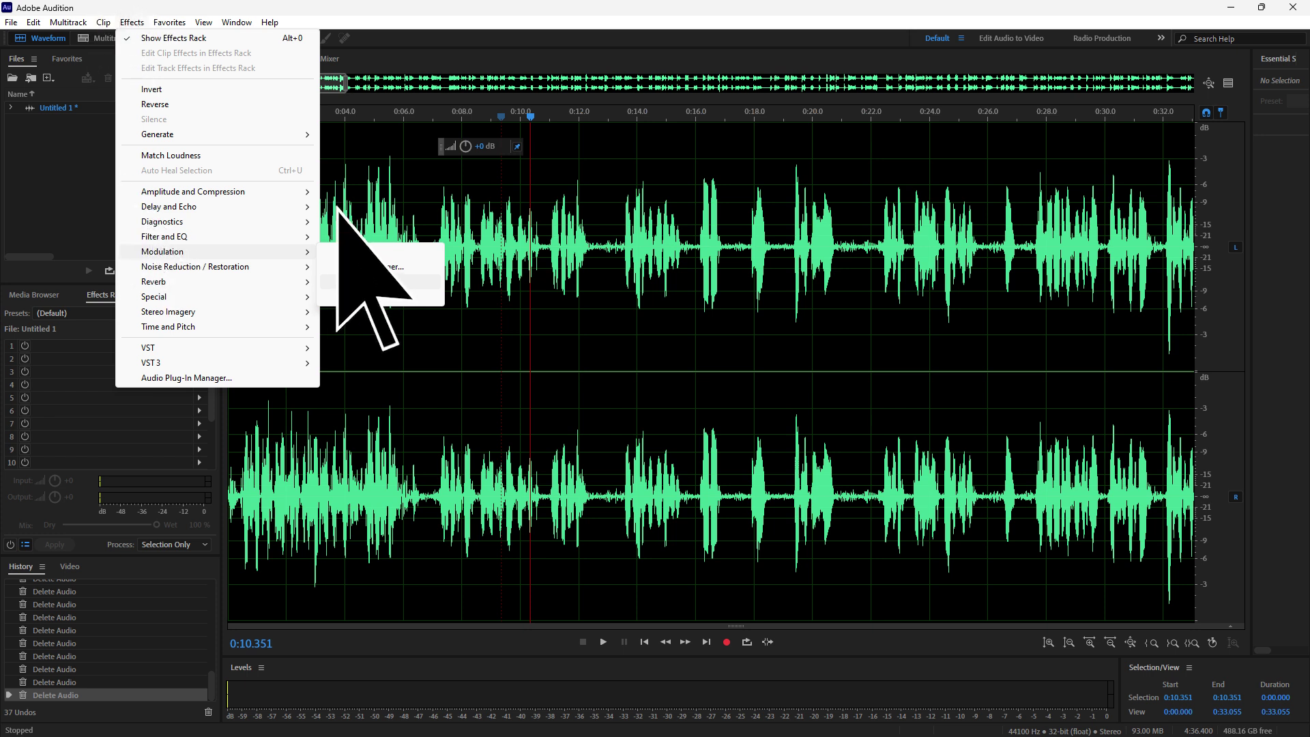
{"action": "left_click", "coordinate": [358, 281]}
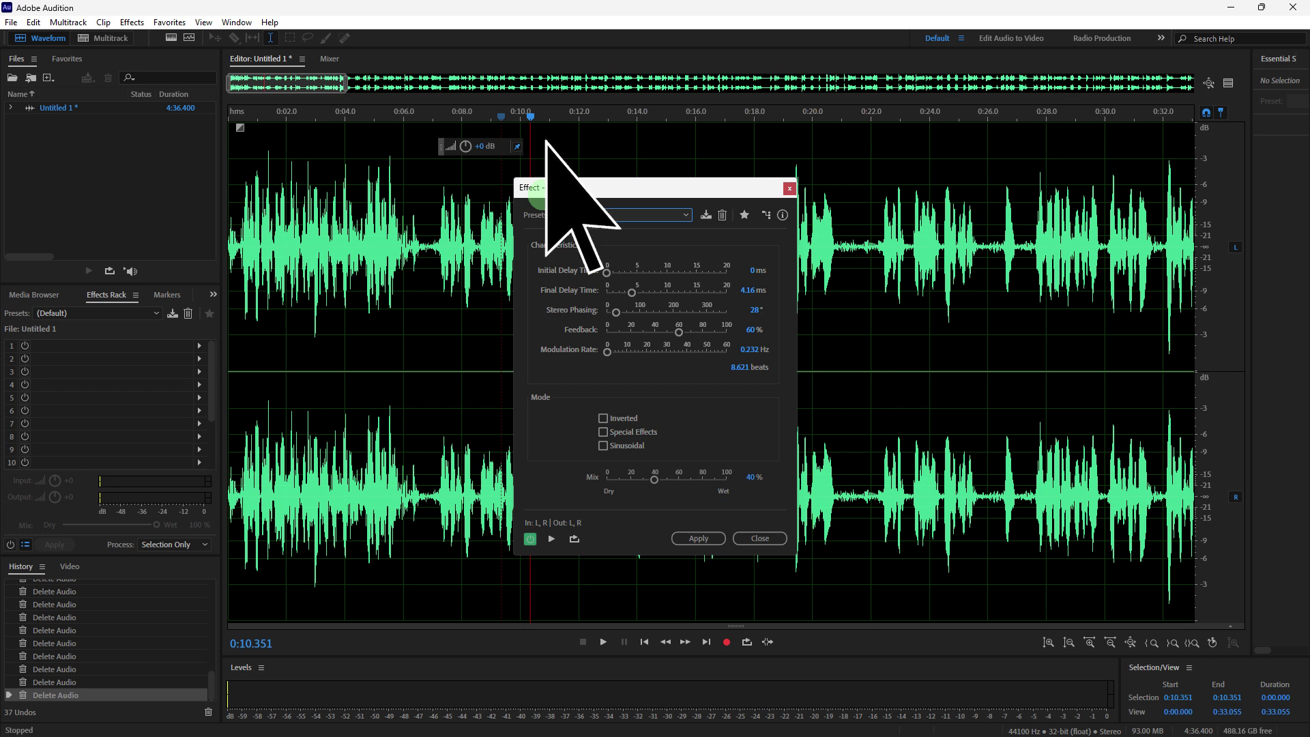
Open the Flanger presets dropdown to browse the available presets
{"action": "left_click", "coordinate": [566, 213]}
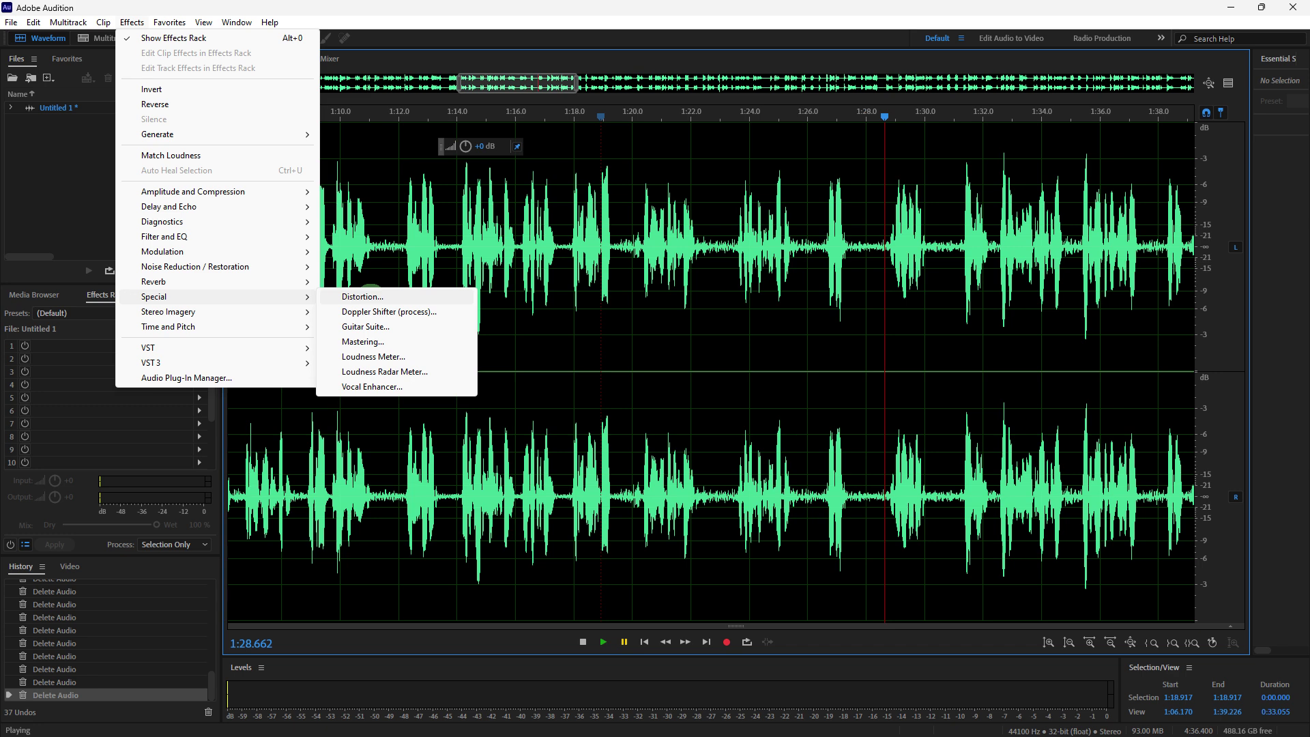
Open the Distortion effect from the Special effects list
{"action": "left_click", "coordinate": [363, 296]}
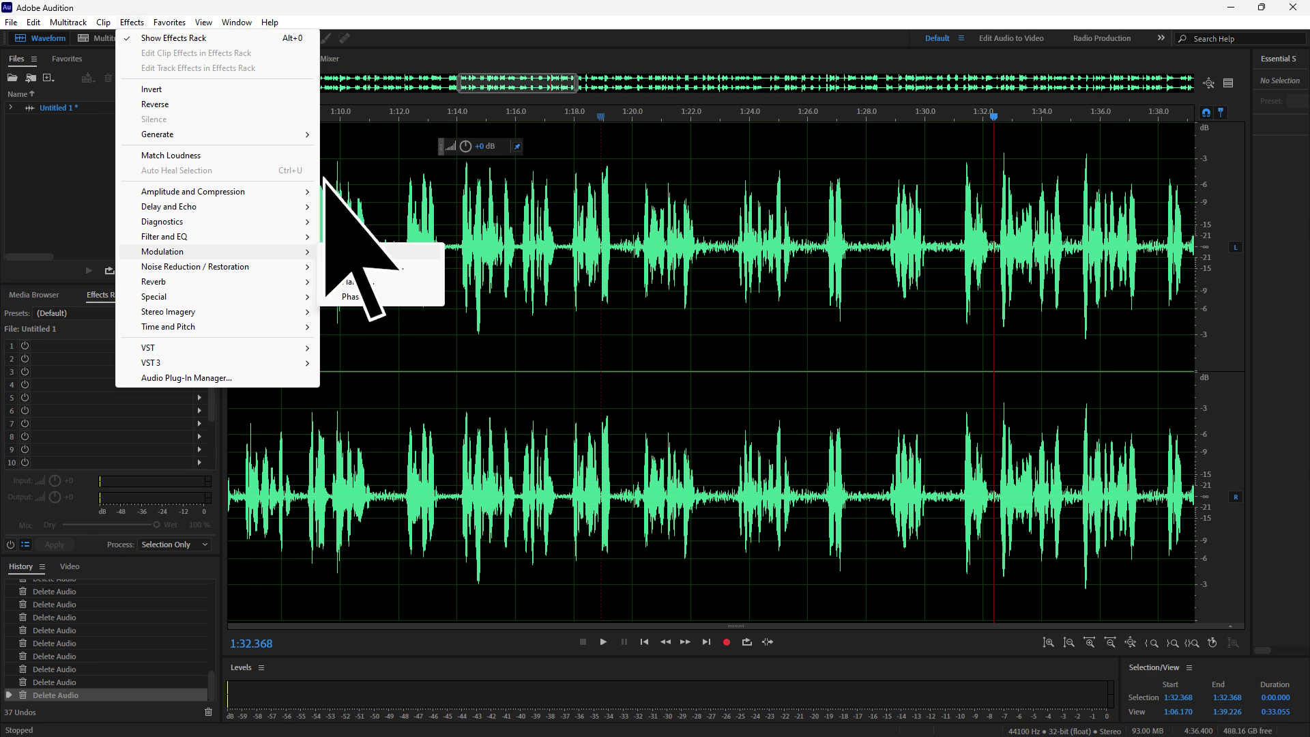
Open the Chorus dialog from the Modulation effects list for Untitled 1
{"action": "left_click", "coordinate": [358, 252]}
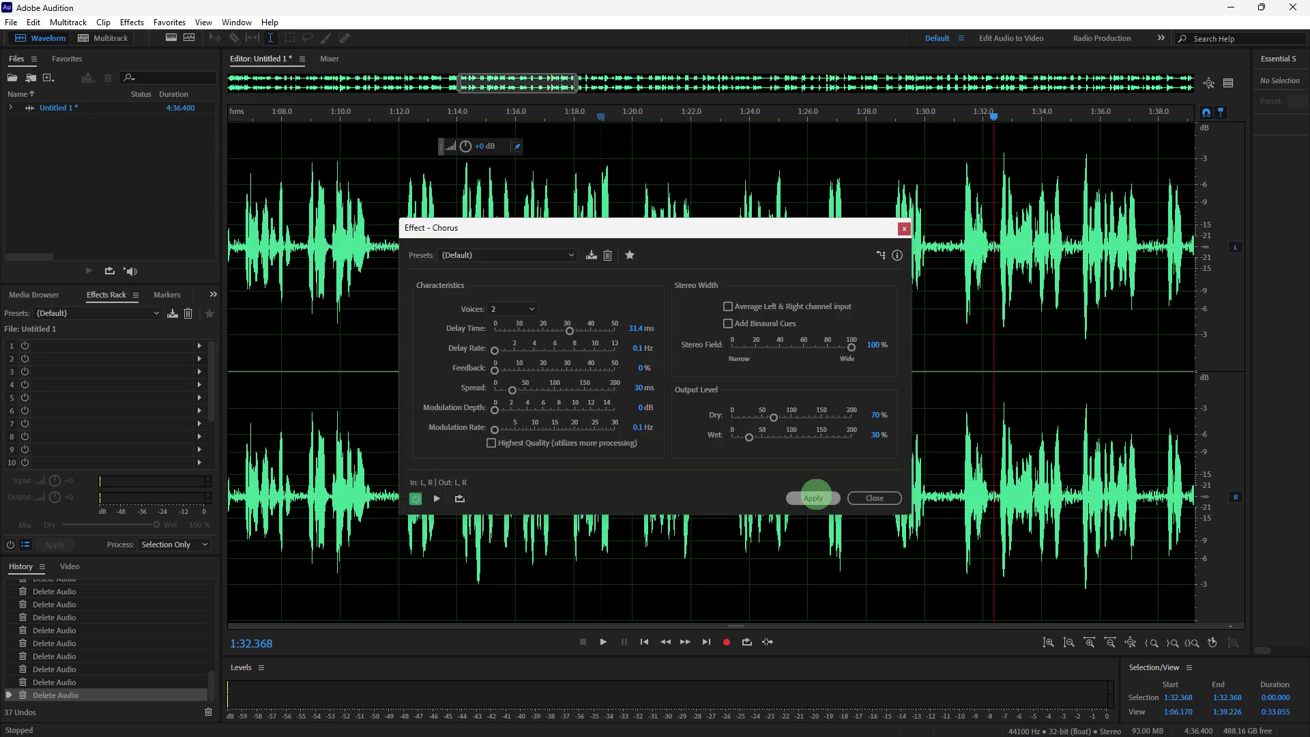